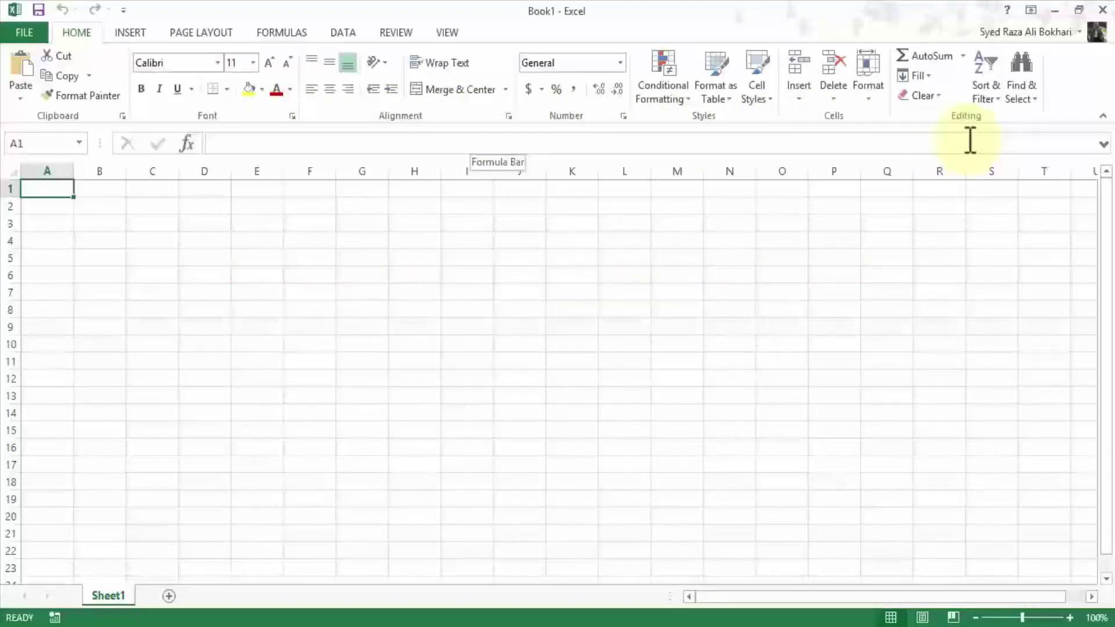
Step through the Insert, Page Layout and Formulas ribbon tabs in turn
{"action": "left_click", "coordinate": [126, 35]}
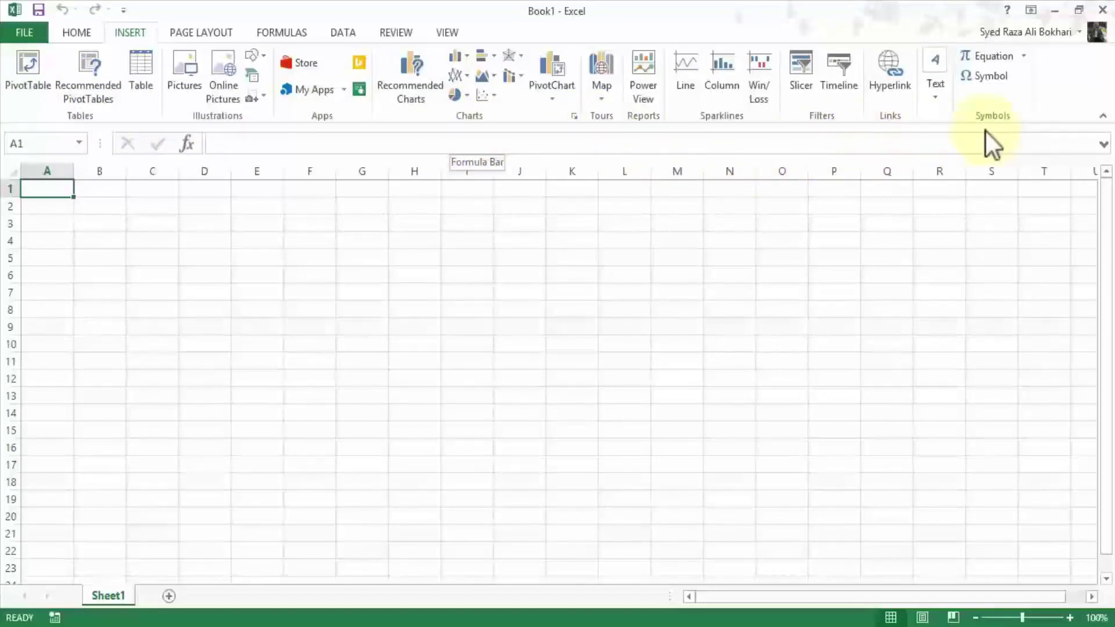
{"action": "left_click", "coordinate": [198, 29]}
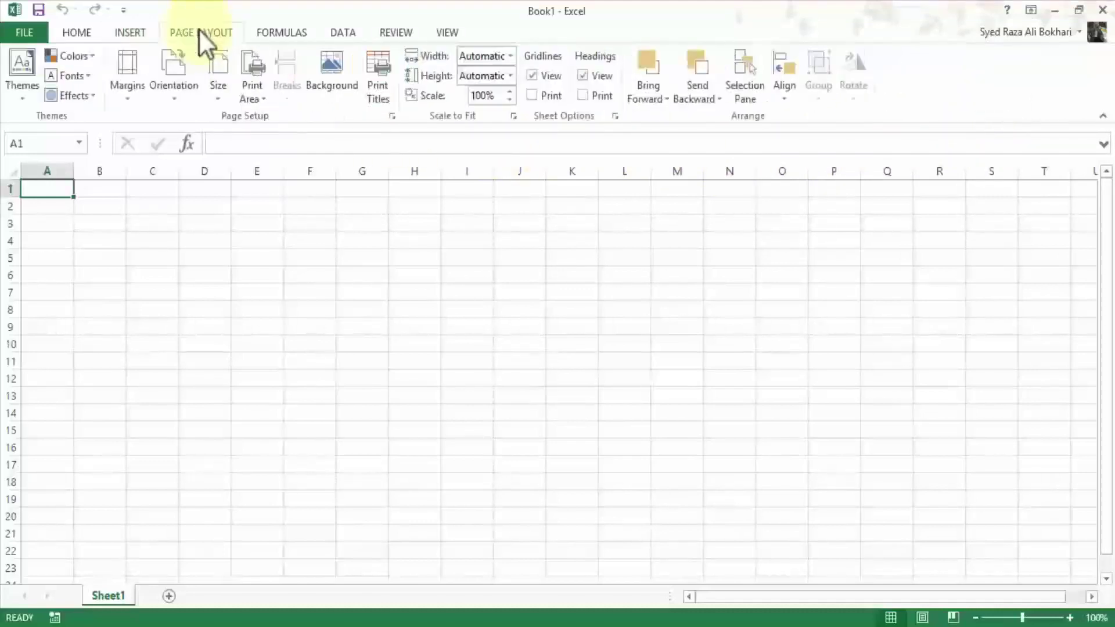
{"action": "left_click", "coordinate": [273, 26]}
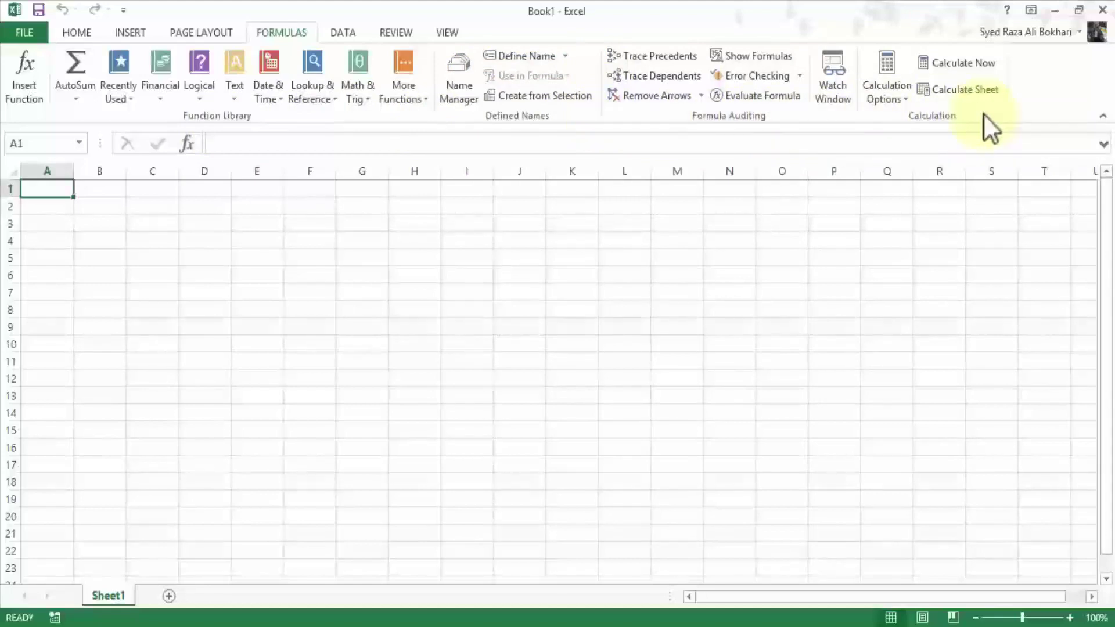
Step through the Data, Review and View ribbon tabs in turn
{"action": "left_click", "coordinate": [343, 32]}
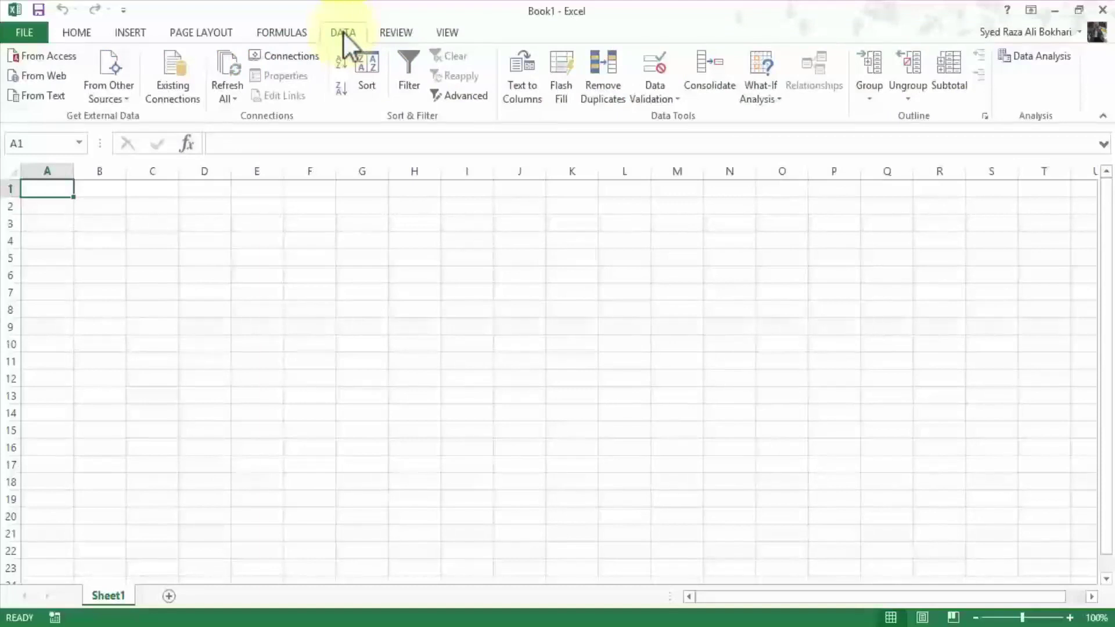
{"action": "left_click", "coordinate": [384, 31]}
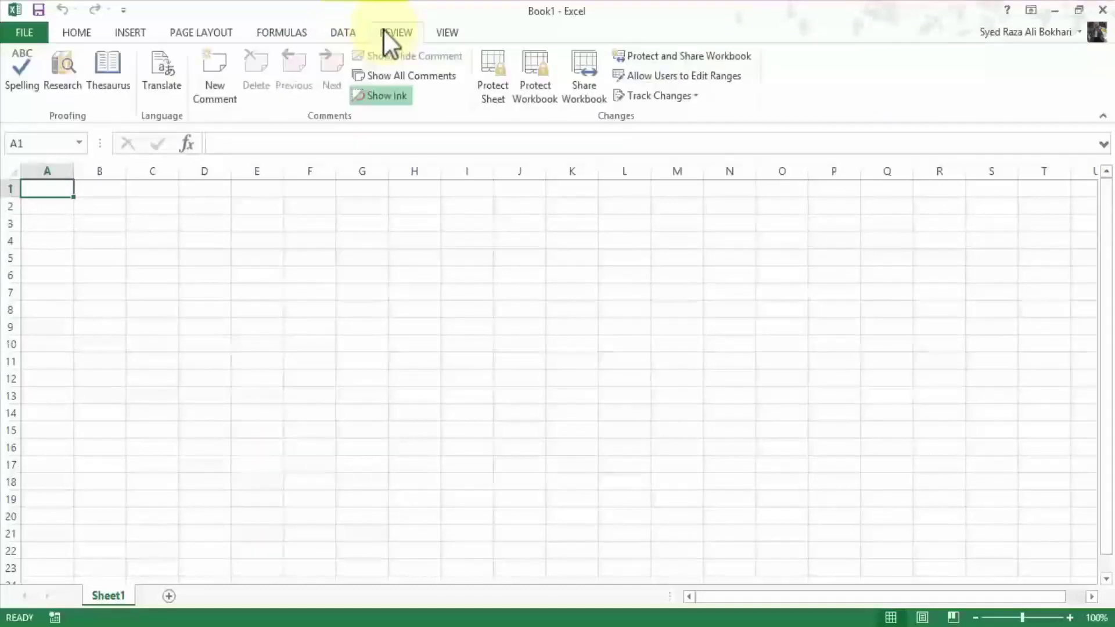
{"action": "left_click", "coordinate": [443, 28]}
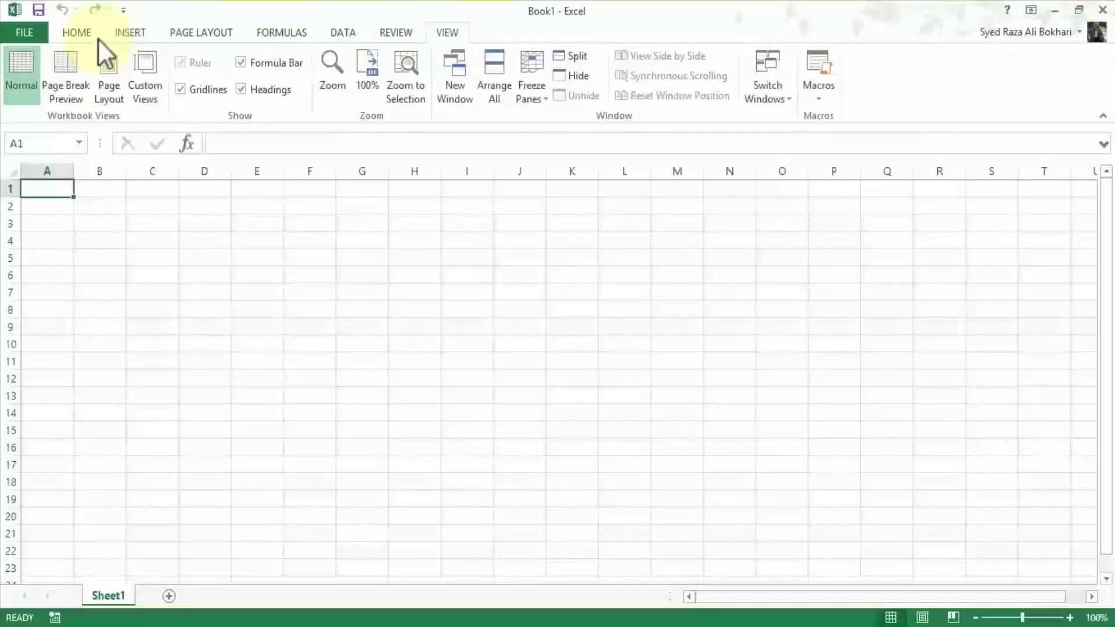
Switch the ribbon back to the Home tab
{"action": "left_click", "coordinate": [78, 32]}
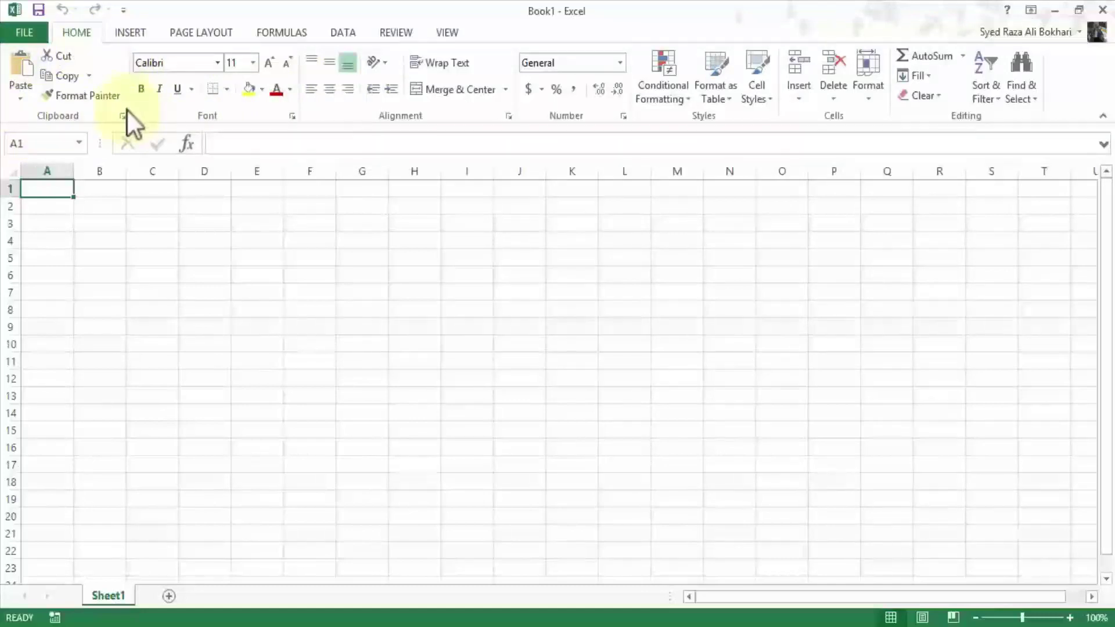
Browse Insert, Page Layout and Formulas, then settle back on the Insert tab
{"action": "left_click", "coordinate": [129, 33]}
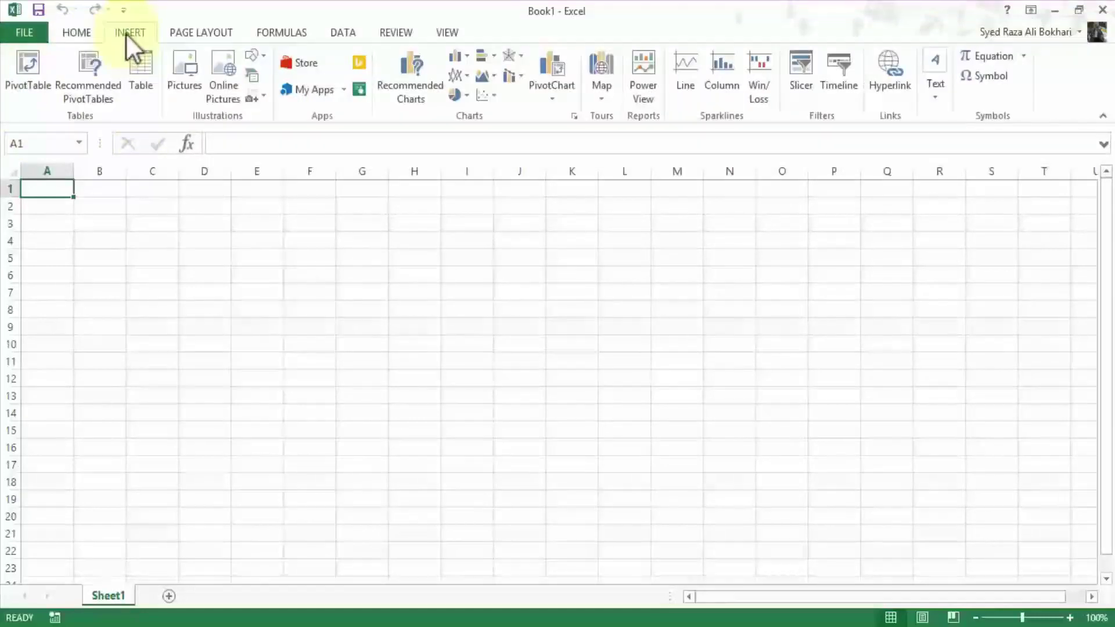
{"action": "left_click", "coordinate": [189, 33]}
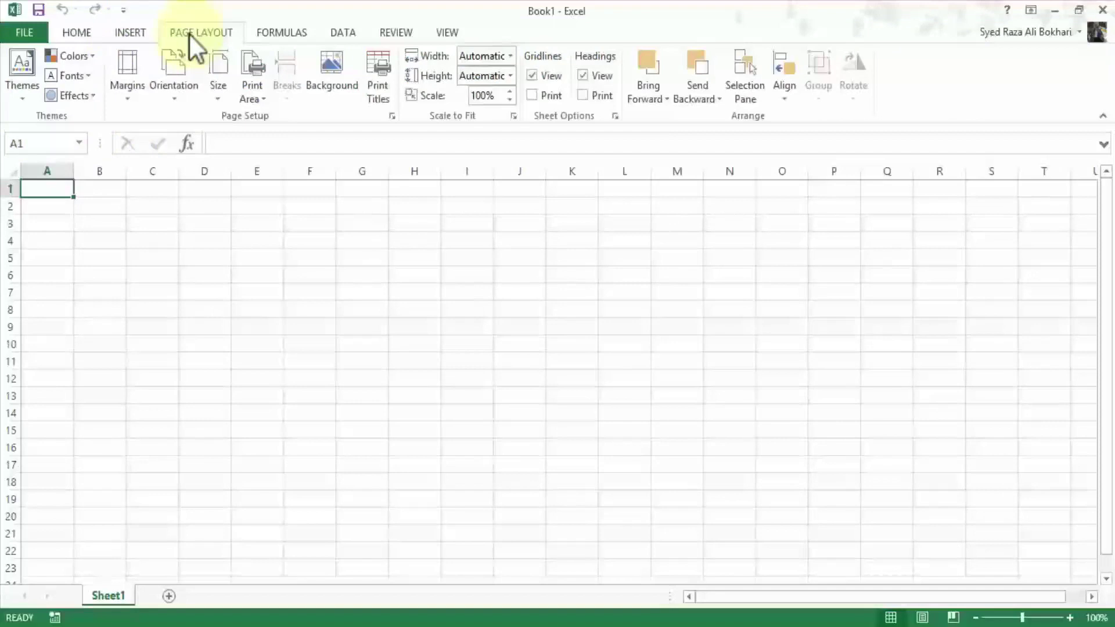
{"action": "left_click", "coordinate": [259, 32]}
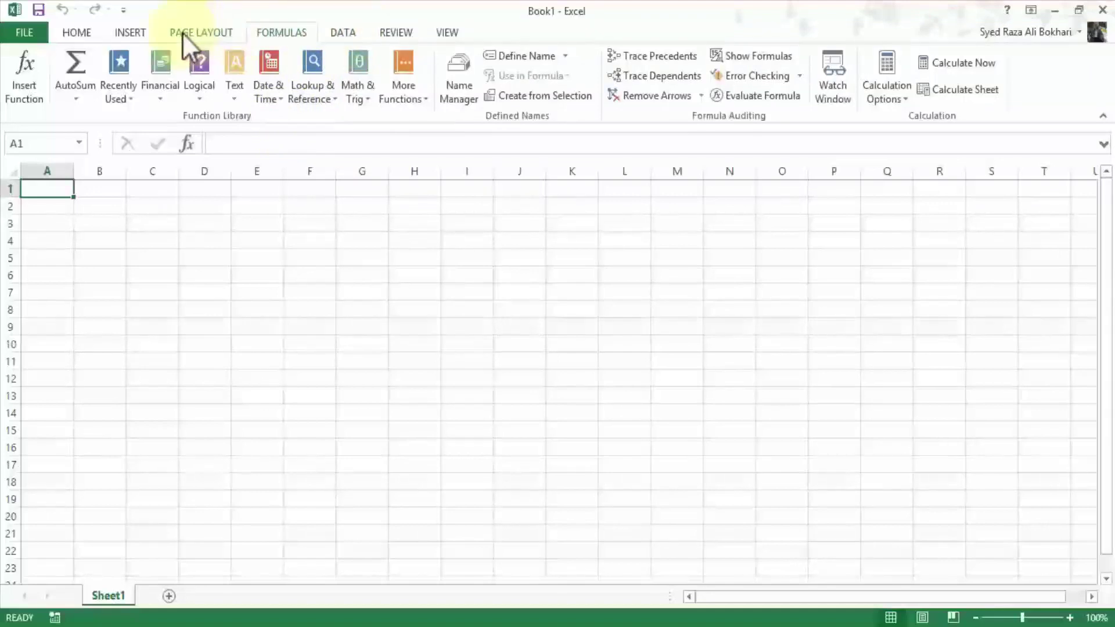
{"action": "left_click", "coordinate": [139, 33]}
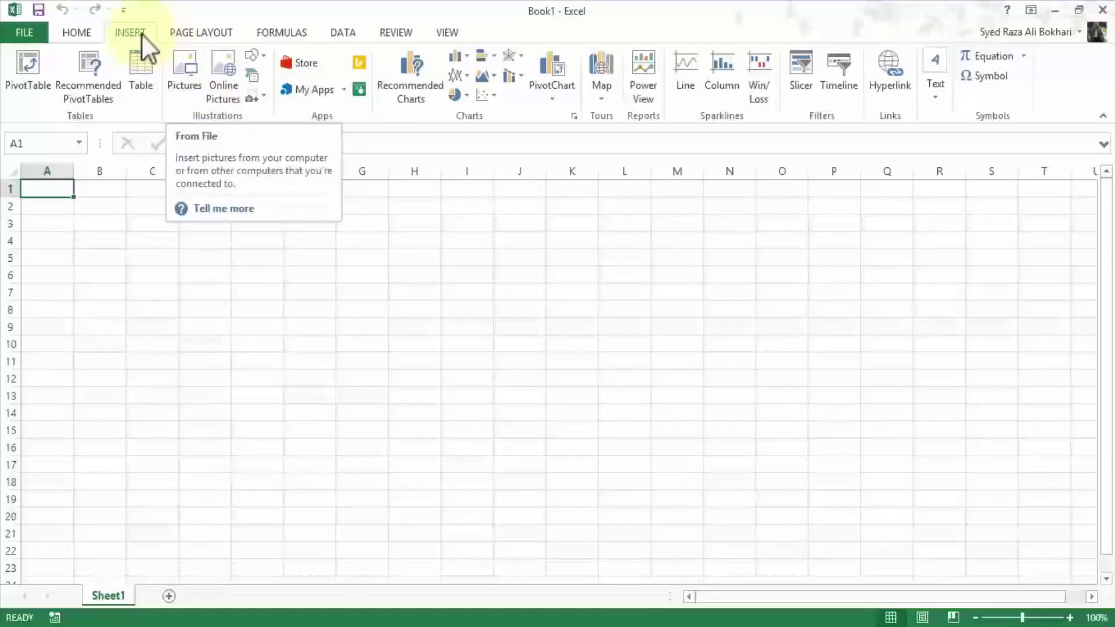
Insert pilotimage.png from file and nudge it slightly down and to the right
{"action": "left_click", "coordinate": [182, 76]}
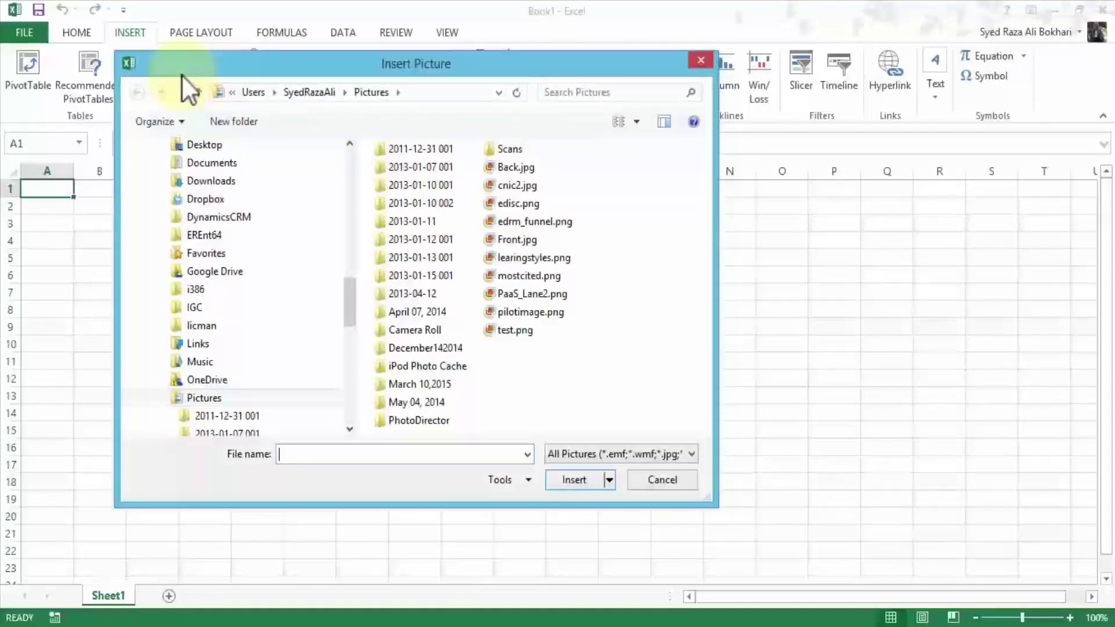
{"action": "left_click", "coordinate": [513, 317]}
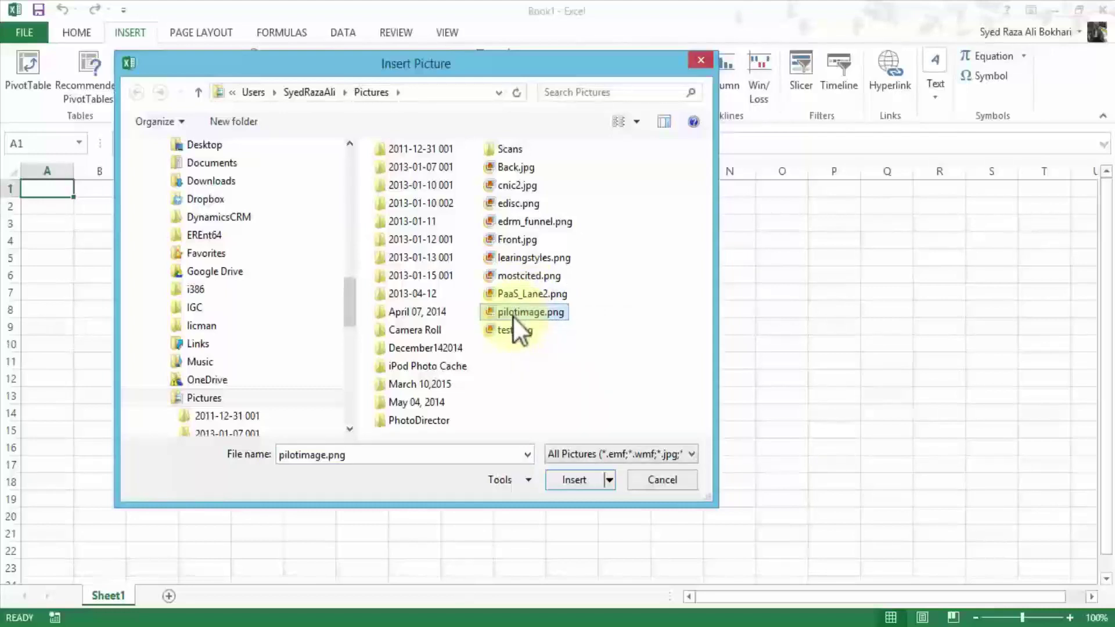
{"action": "left_click", "coordinate": [577, 476]}
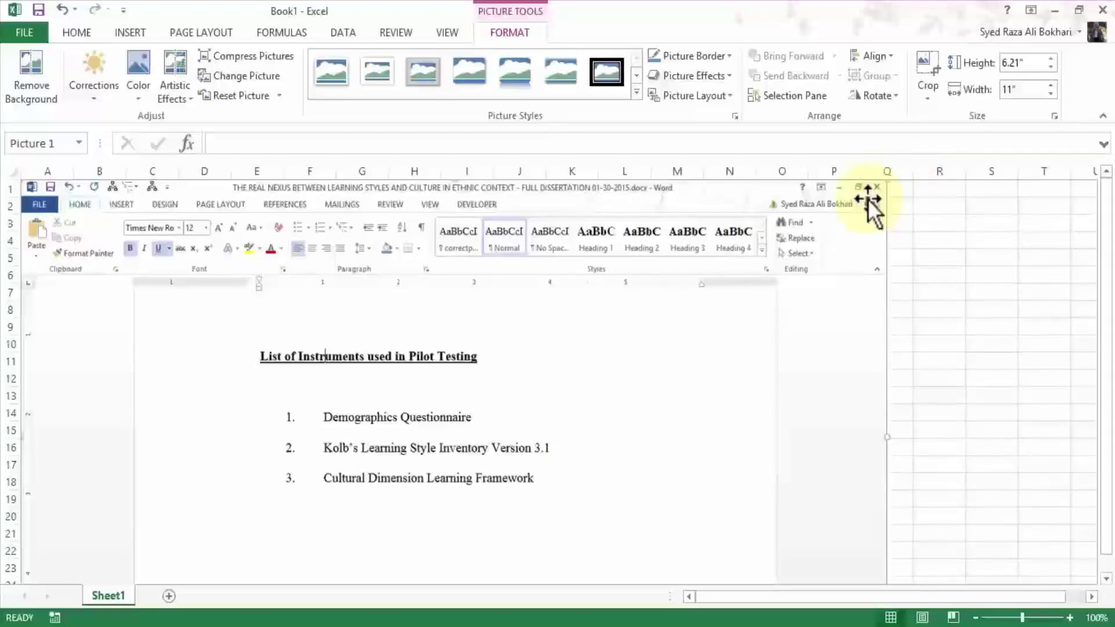
{"action": "left_click_drag", "start_coordinate": [868, 198], "coordinate": [494, 433]}
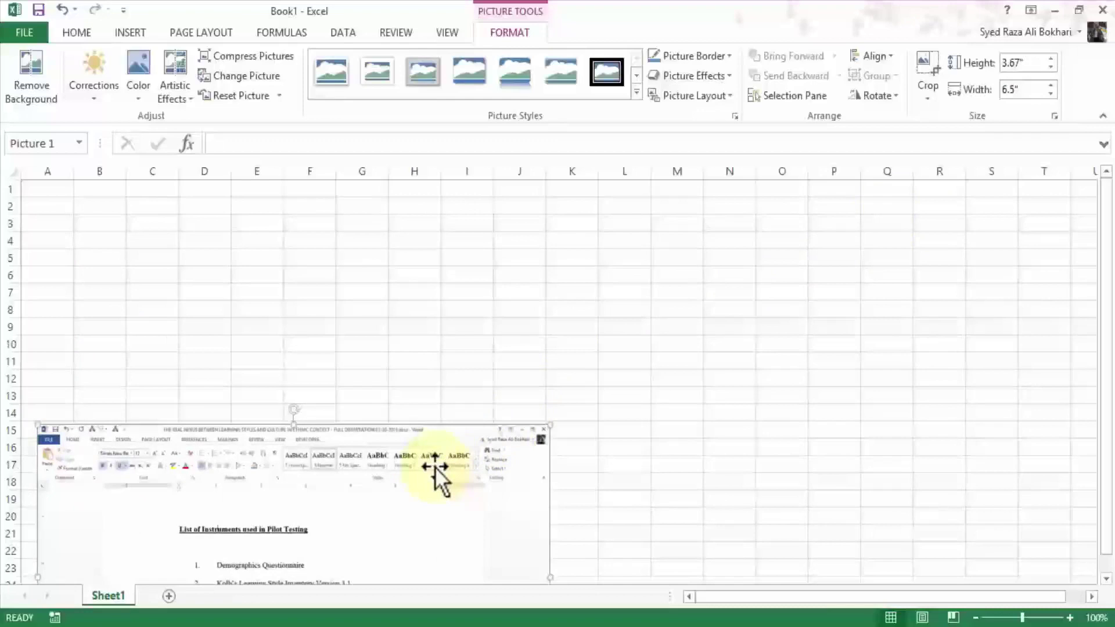
Move the picture up to cover rows 2–19, then return to the Home tab
{"action": "left_click_drag", "start_coordinate": [435, 468], "coordinate": [451, 253]}
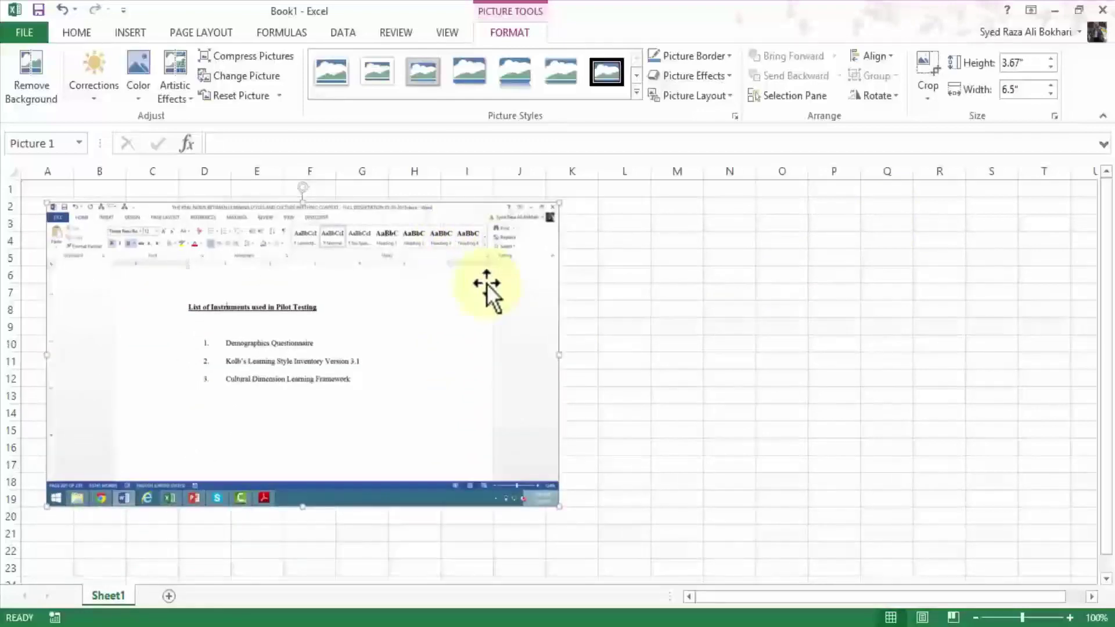
{"action": "left_click", "coordinate": [79, 32]}
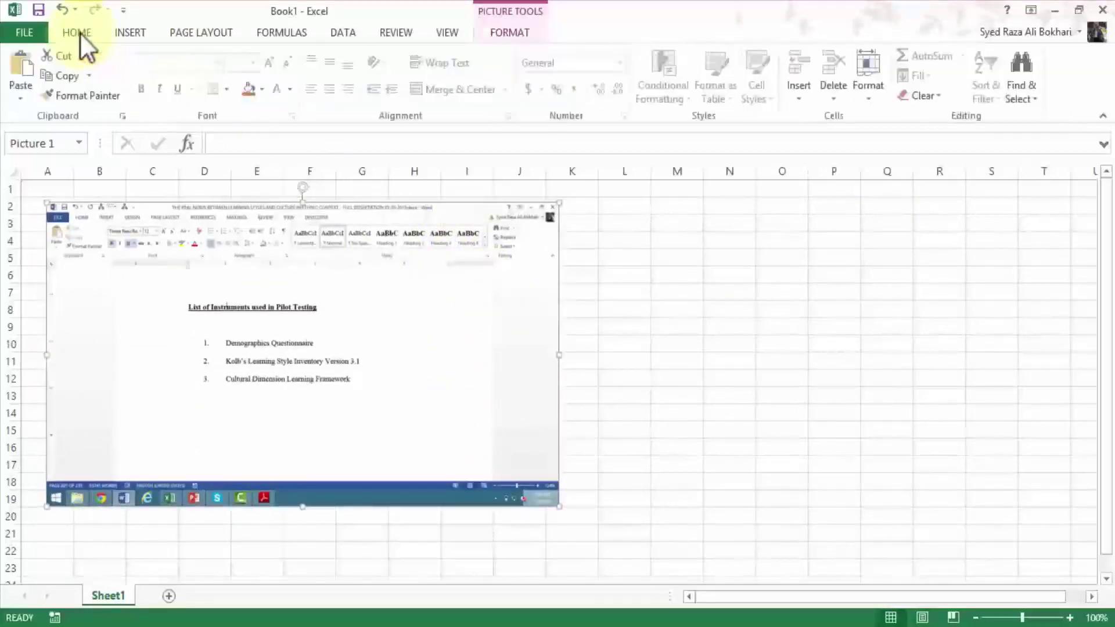
{"action": "left_click", "coordinate": [128, 33]}
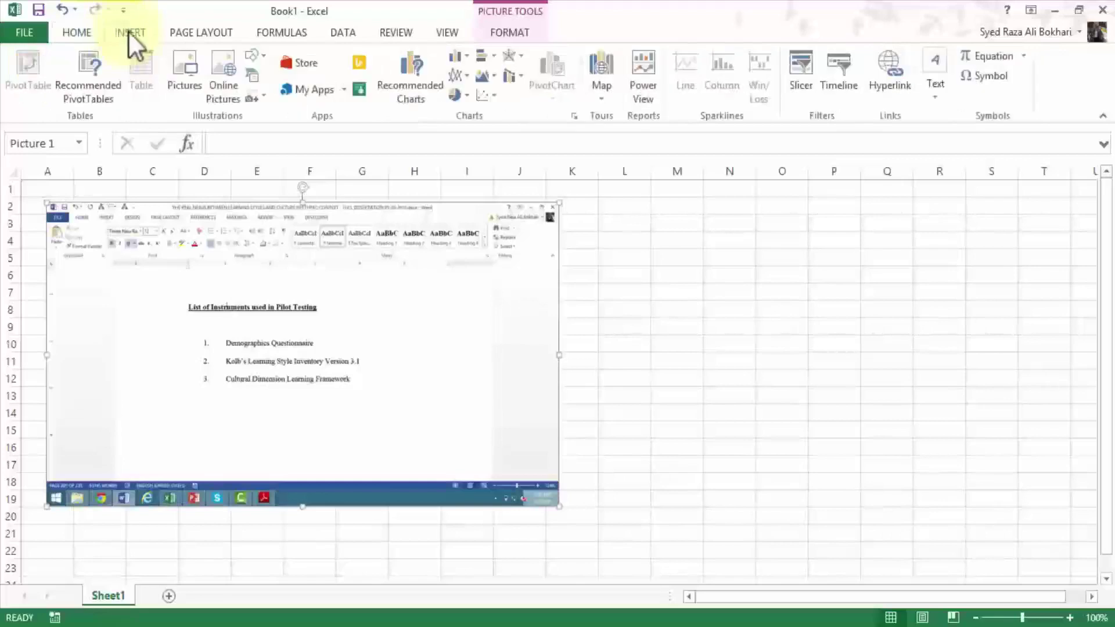
{"action": "left_click", "coordinate": [184, 30]}
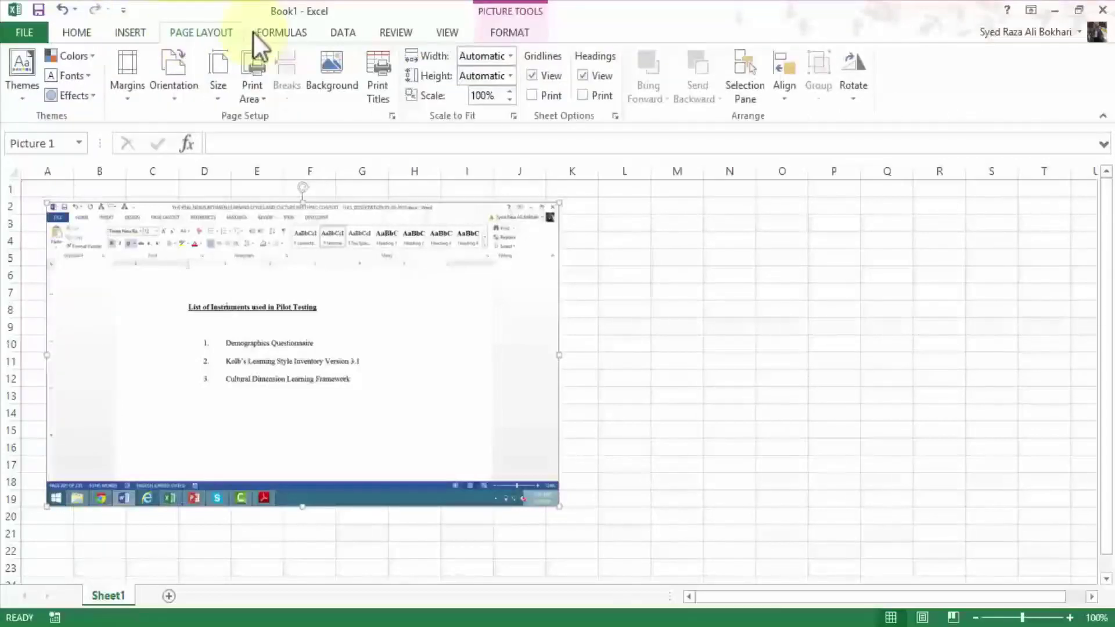
{"action": "left_click", "coordinate": [278, 34]}
{"action": "left_click", "coordinate": [347, 36]}
{"action": "left_click", "coordinate": [397, 33]}
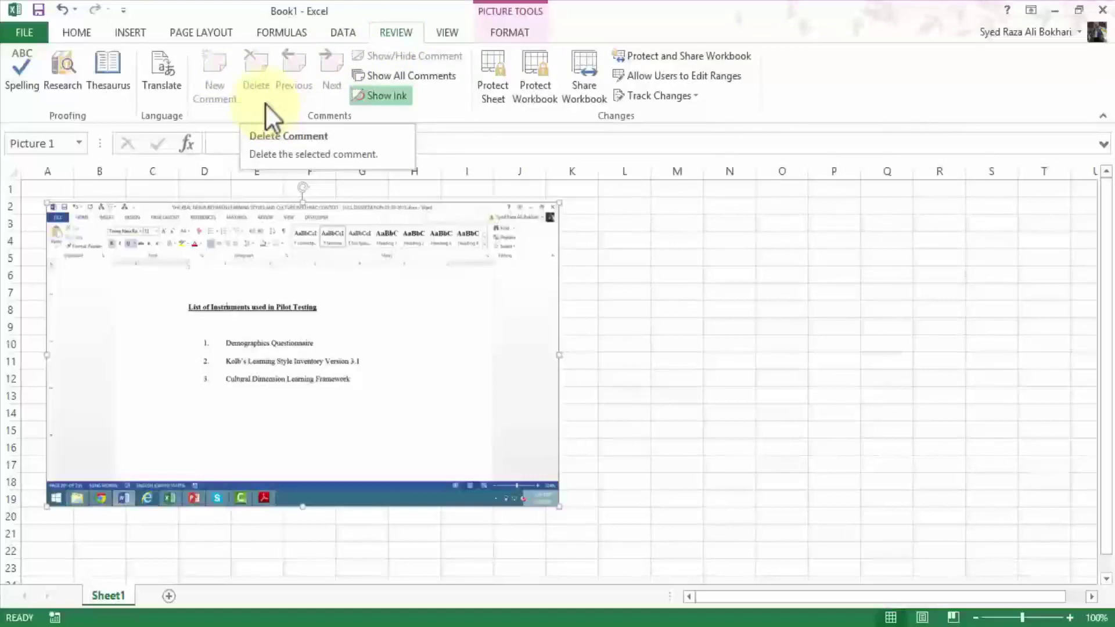
{"action": "left_click", "coordinate": [77, 34]}
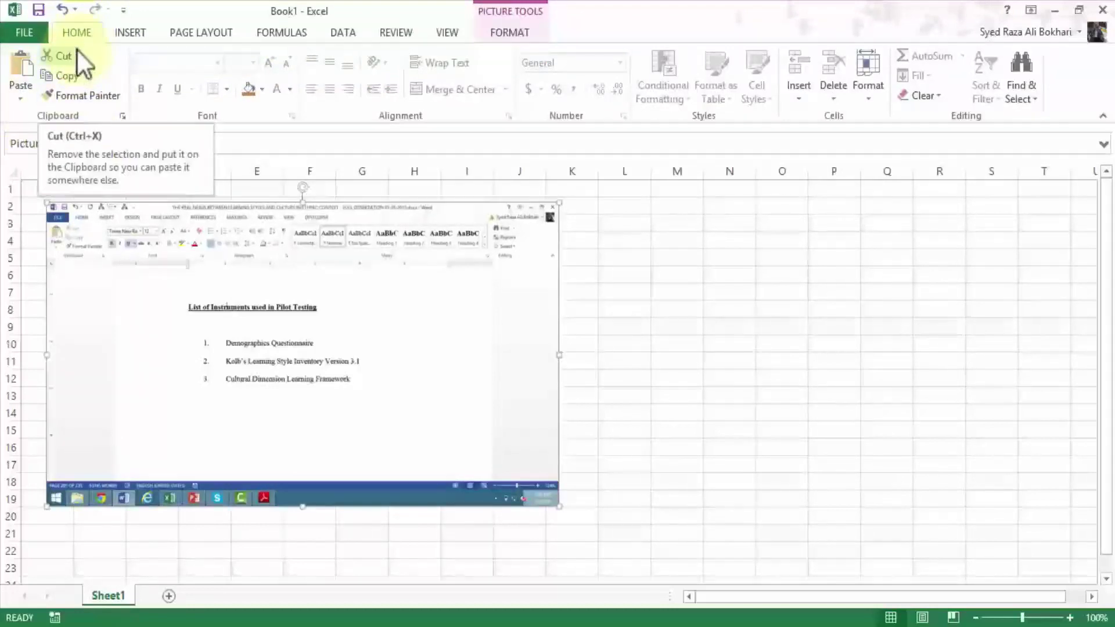
Remove the pilot-testing picture from Sheet1 with Ctrl+X
{"action": "key", "text": "ctrl+x"}
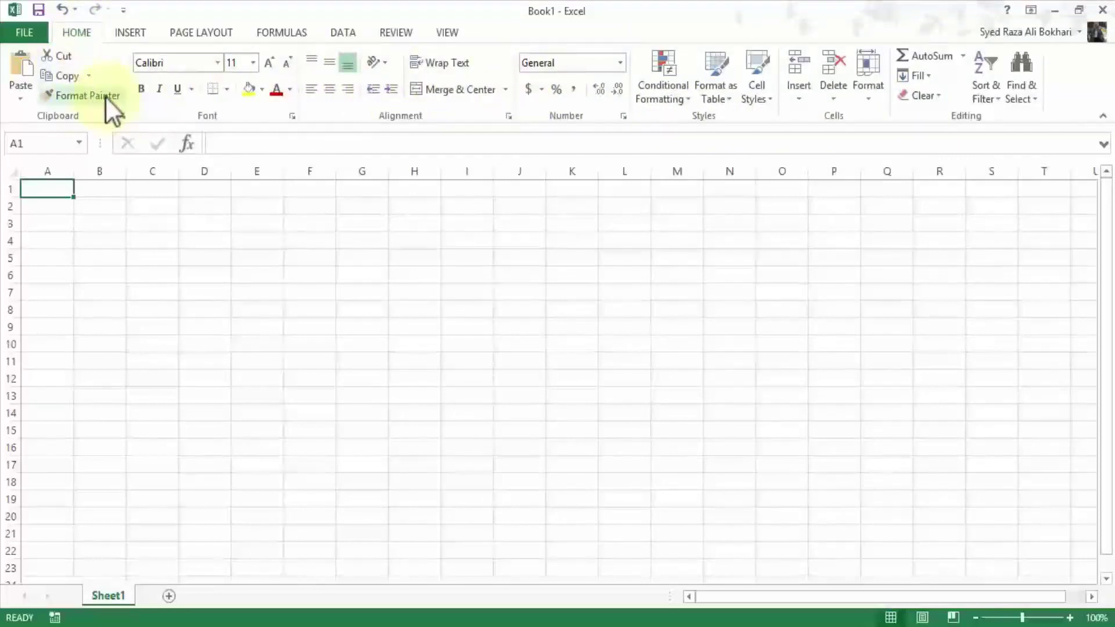
Browse the Insert, Page Layout and Formulas tabs, ending on the function library
{"action": "left_click", "coordinate": [132, 32]}
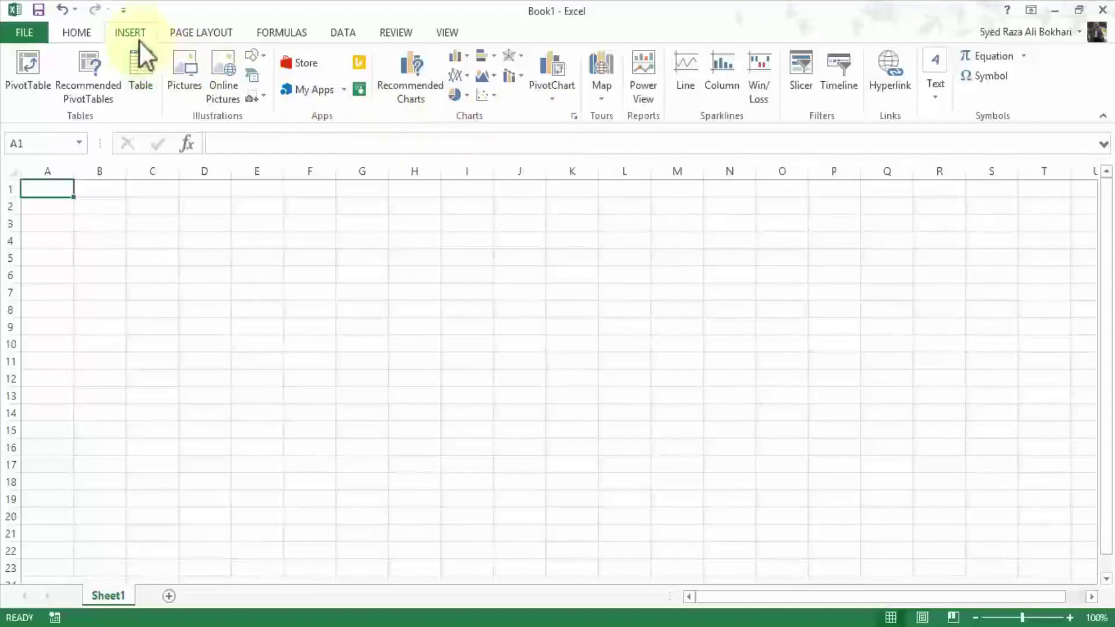
{"action": "left_click", "coordinate": [205, 35]}
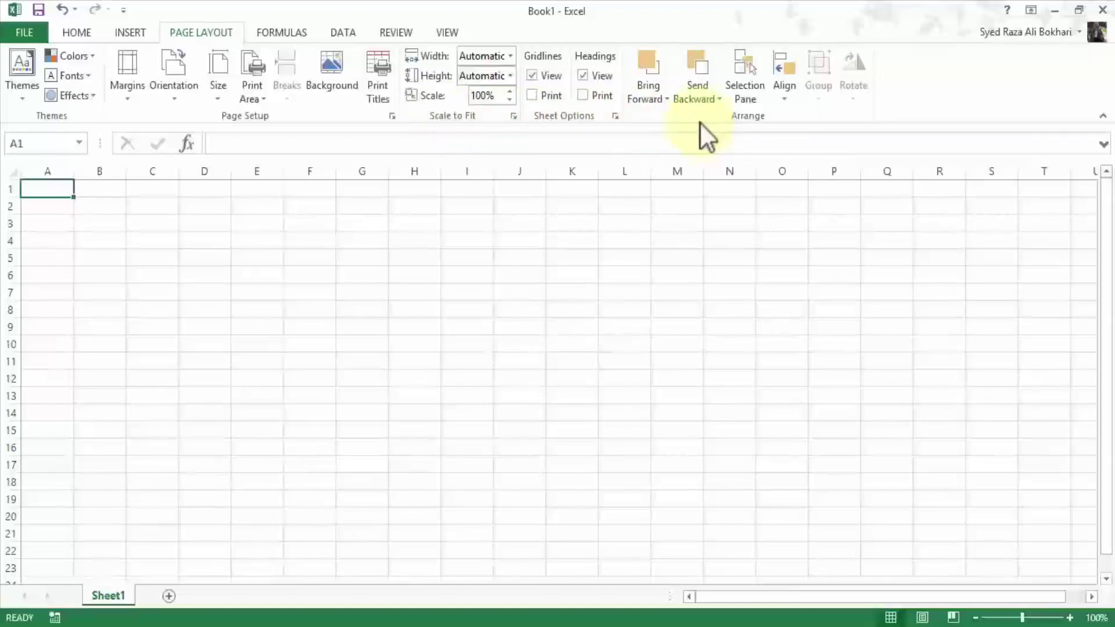
{"action": "left_click", "coordinate": [281, 33]}
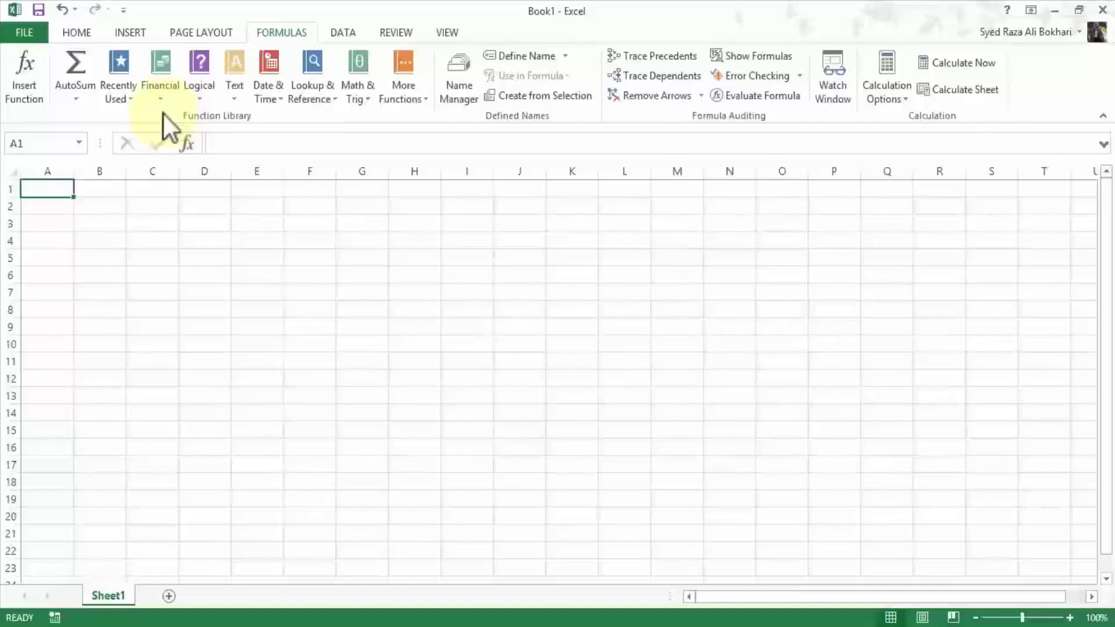
View the Data tab, then switch to the Review tab
{"action": "left_click", "coordinate": [342, 32]}
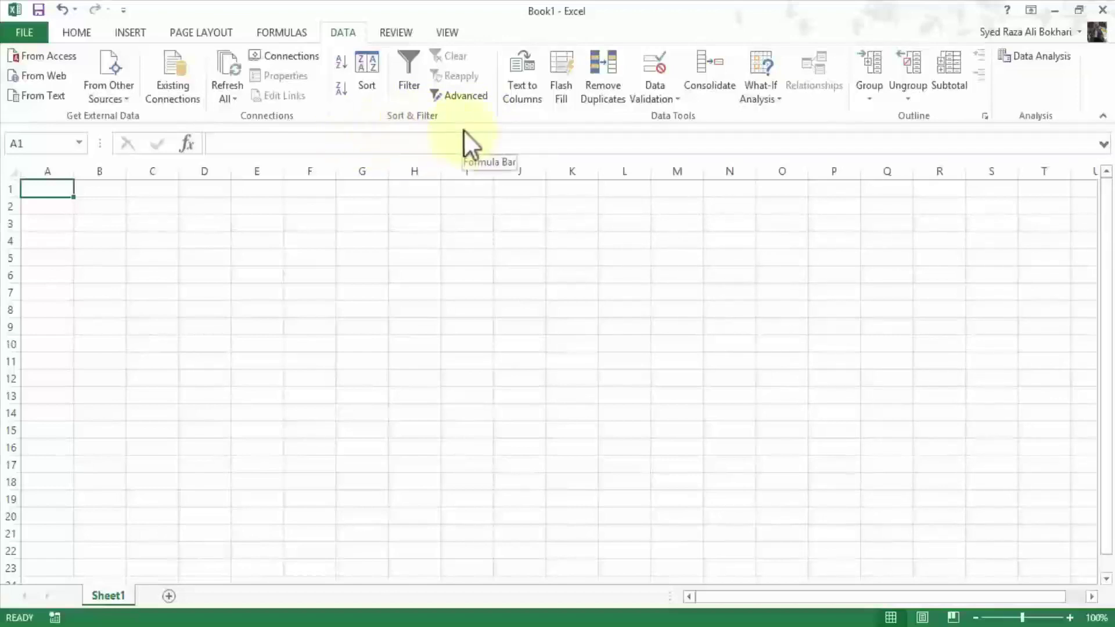
{"action": "left_click", "coordinate": [397, 32]}
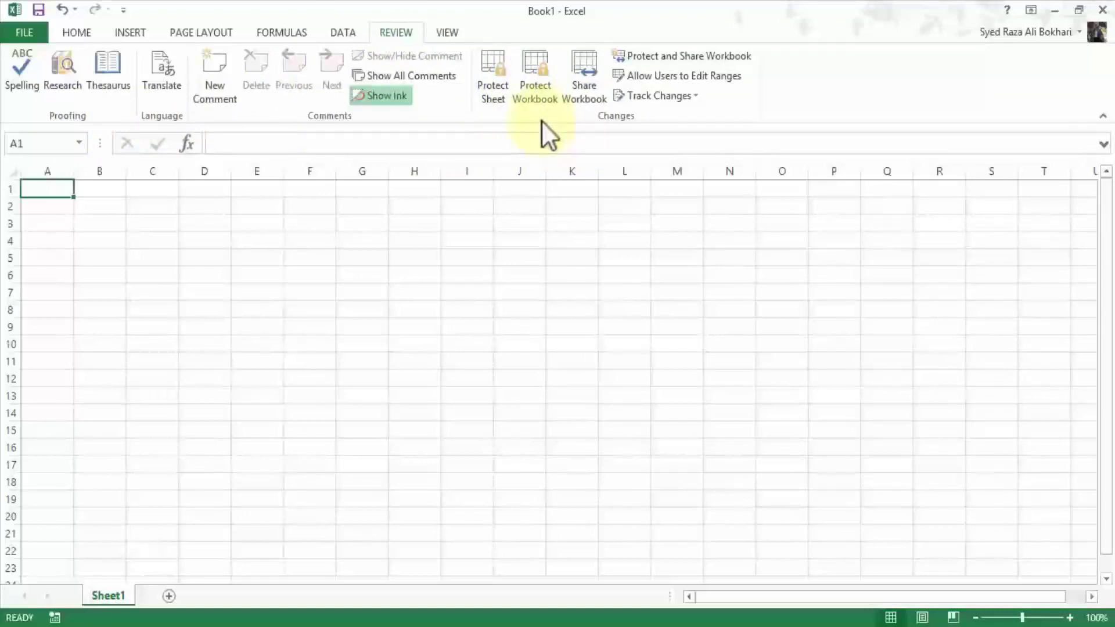
Glance at the View tab, then go back to the Home tab
{"action": "left_click", "coordinate": [445, 33]}
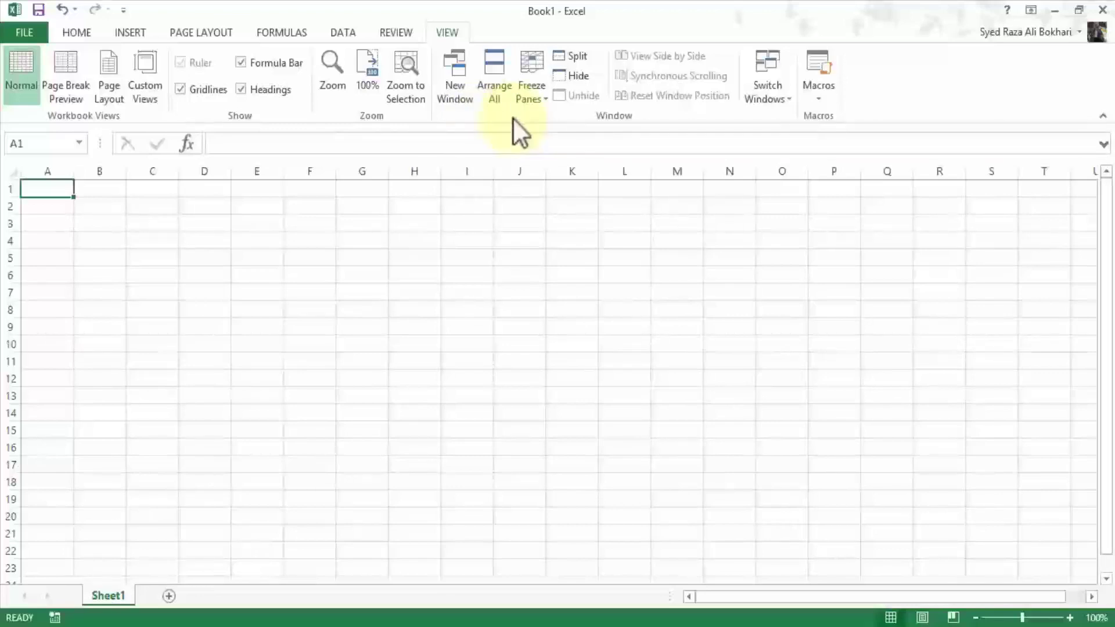
{"action": "left_click", "coordinate": [74, 33]}
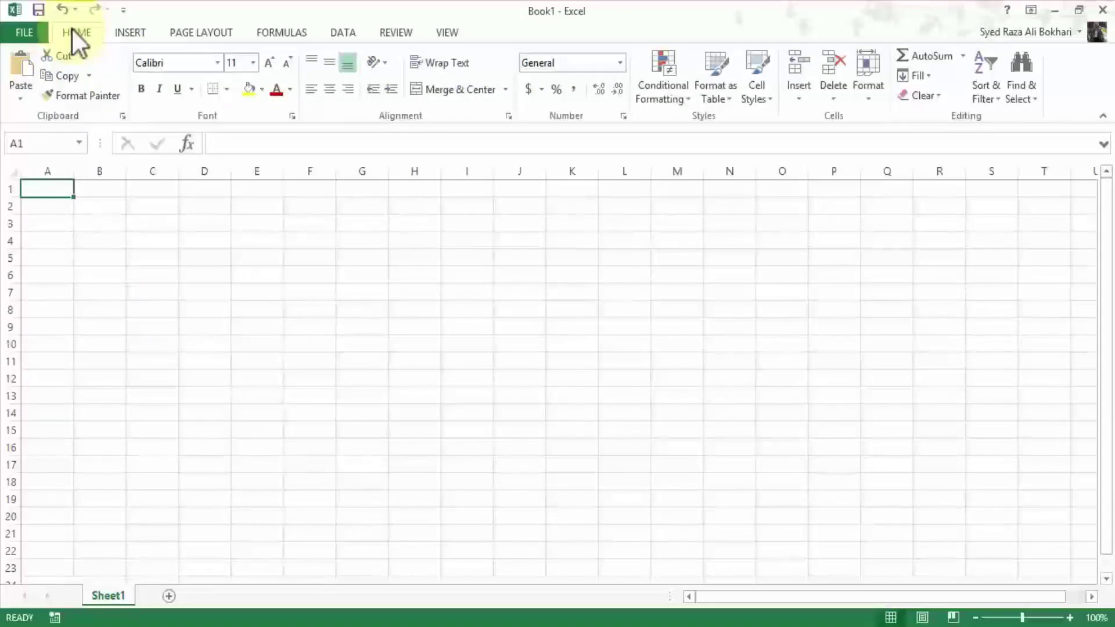